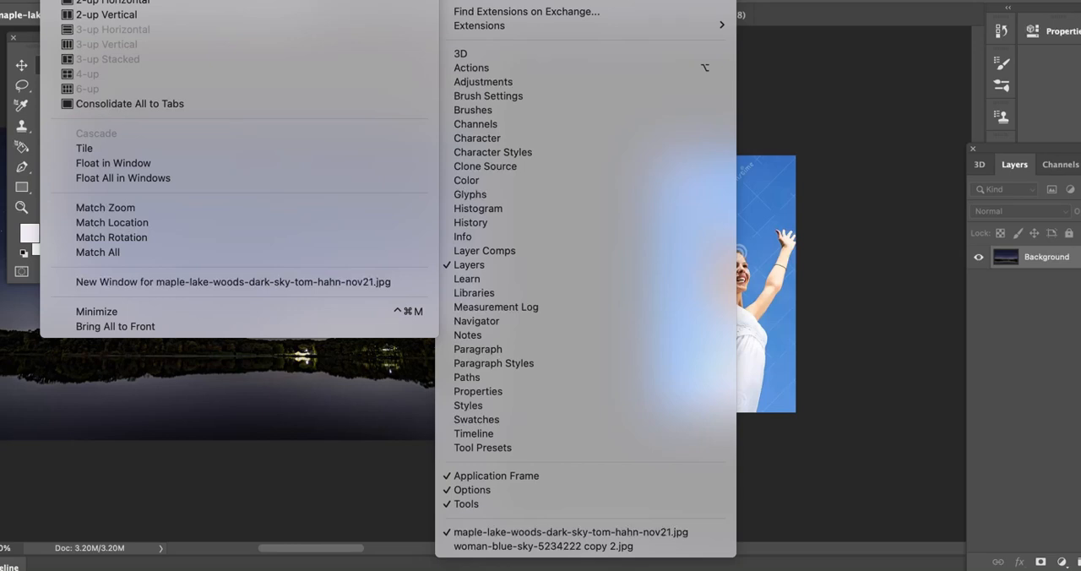
pyautogui.click(895, 16)
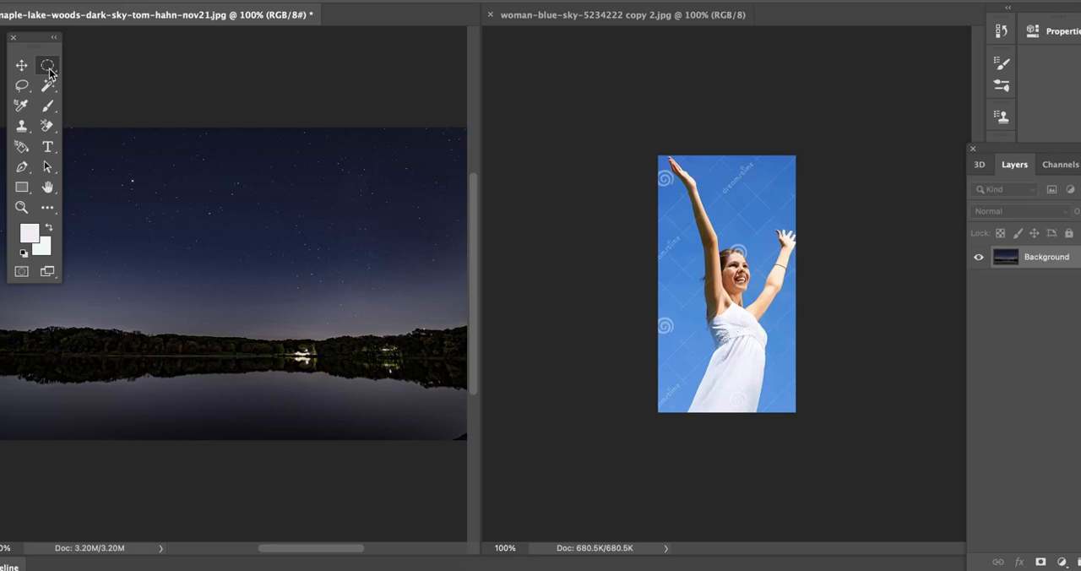
pyautogui.click(21, 84)
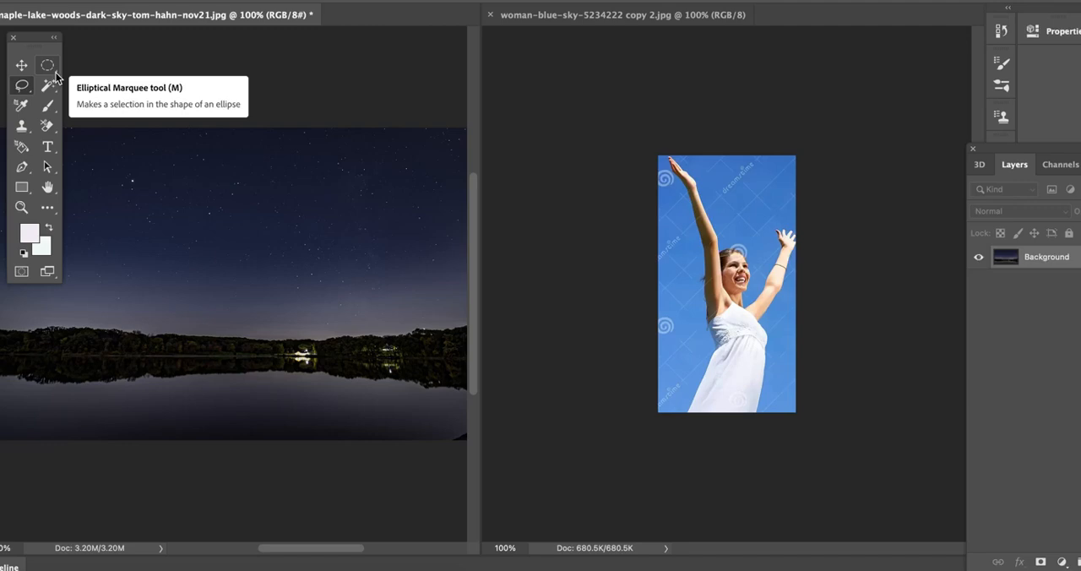
pyautogui.click(51, 71)
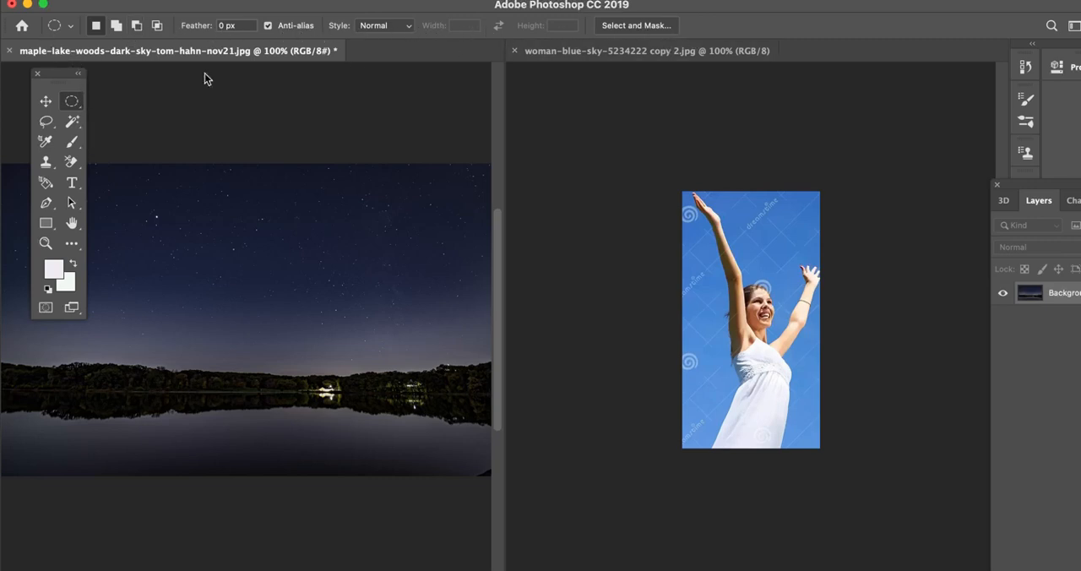
pyautogui.click(47, 102)
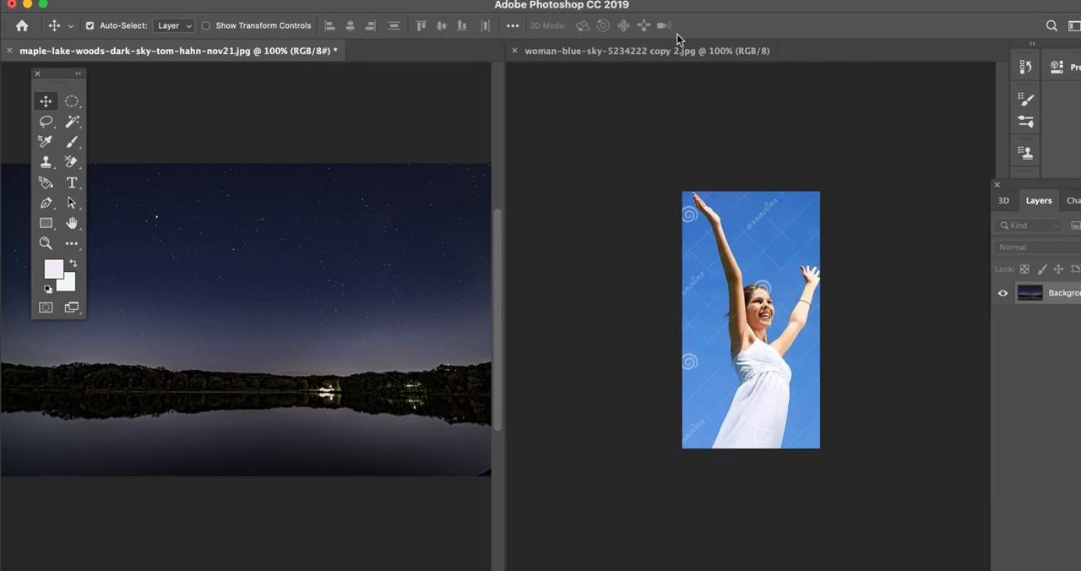
# Select the woman with an unfeathered ellipse spanning nearly her whole photo and copy it onto the left part of the night lake image.
pyautogui.click(72, 103)
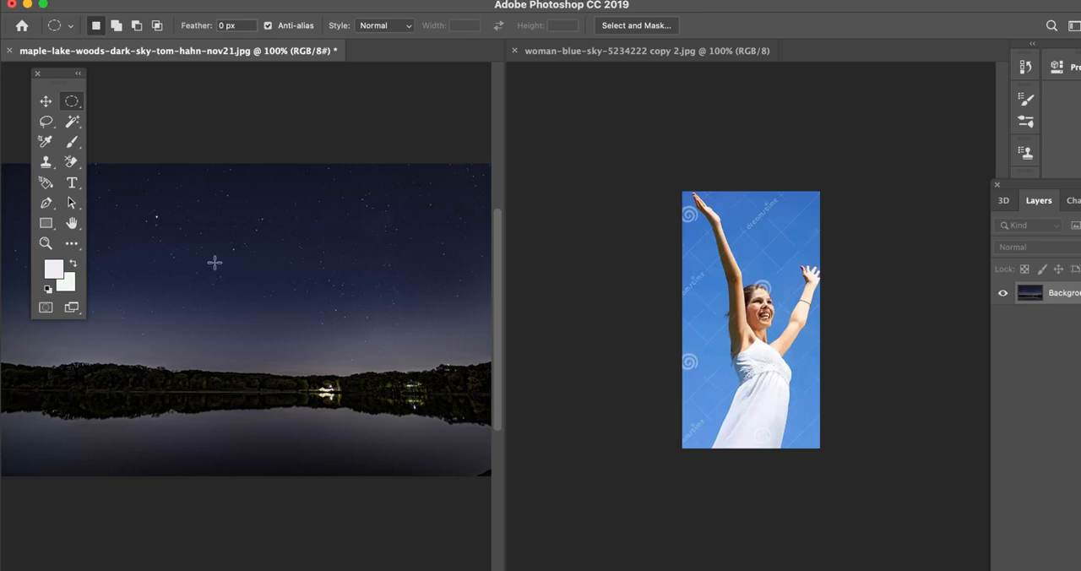
pyautogui.click(714, 218)
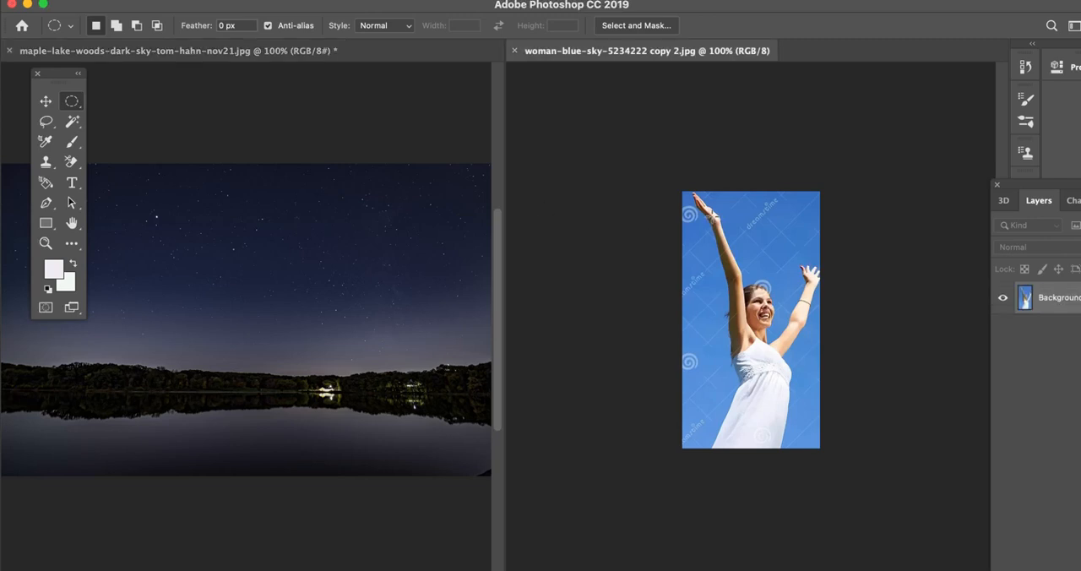
pyautogui.moveTo(692, 195); pyautogui.dragTo(817, 447)
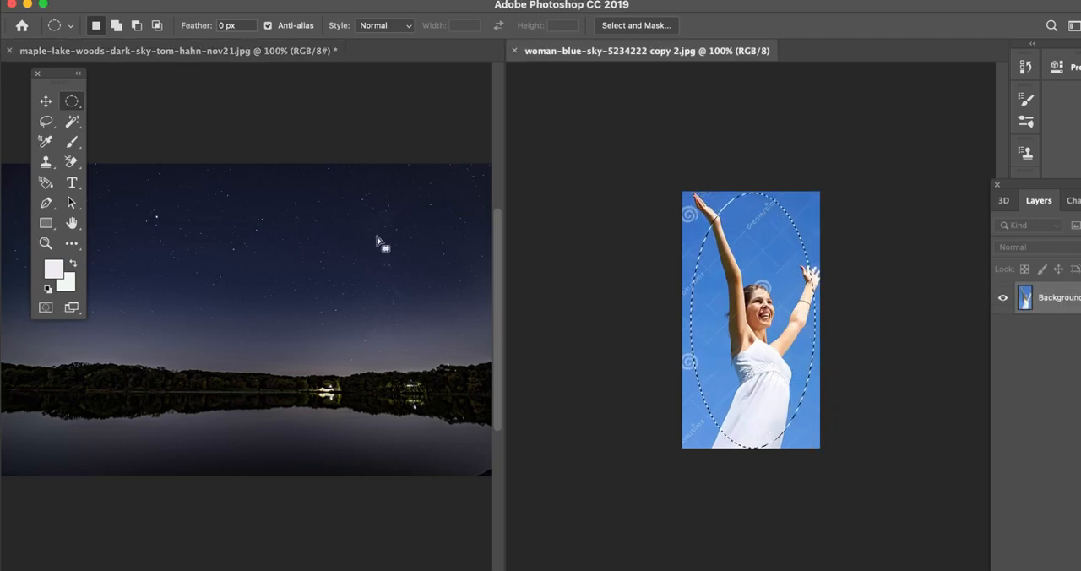
pyautogui.click(46, 101)
pyautogui.moveTo(721, 317); pyautogui.dragTo(177, 367)
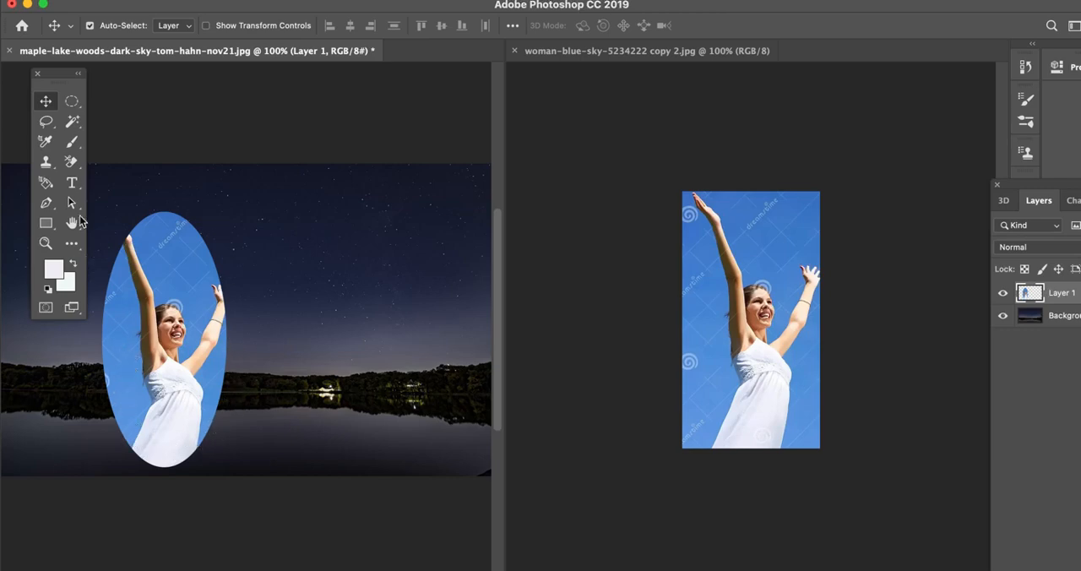
# Copy an elliptical selection of the woman with a 25 px feather into the lake image, partly overlapping the hard-edged cutout.
pyautogui.click(73, 105)
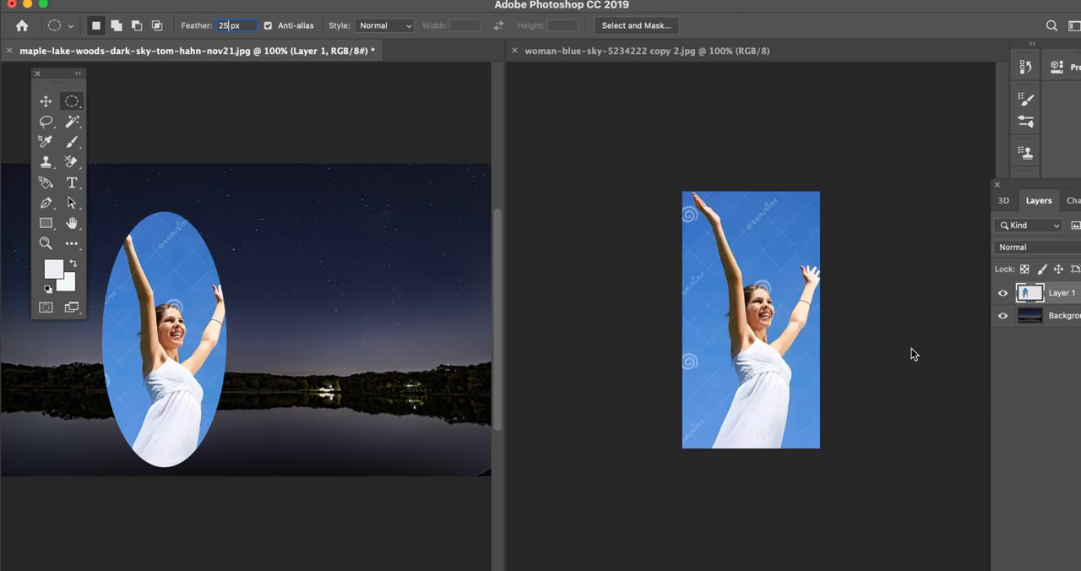
pyautogui.click(739, 293)
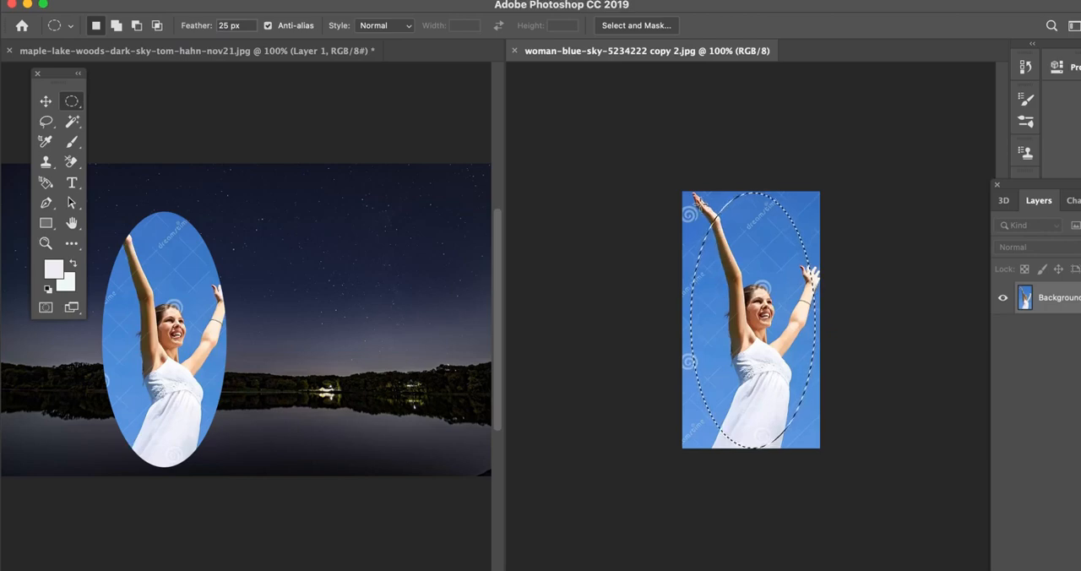
pyautogui.moveTo(712, 199); pyautogui.dragTo(812, 446)
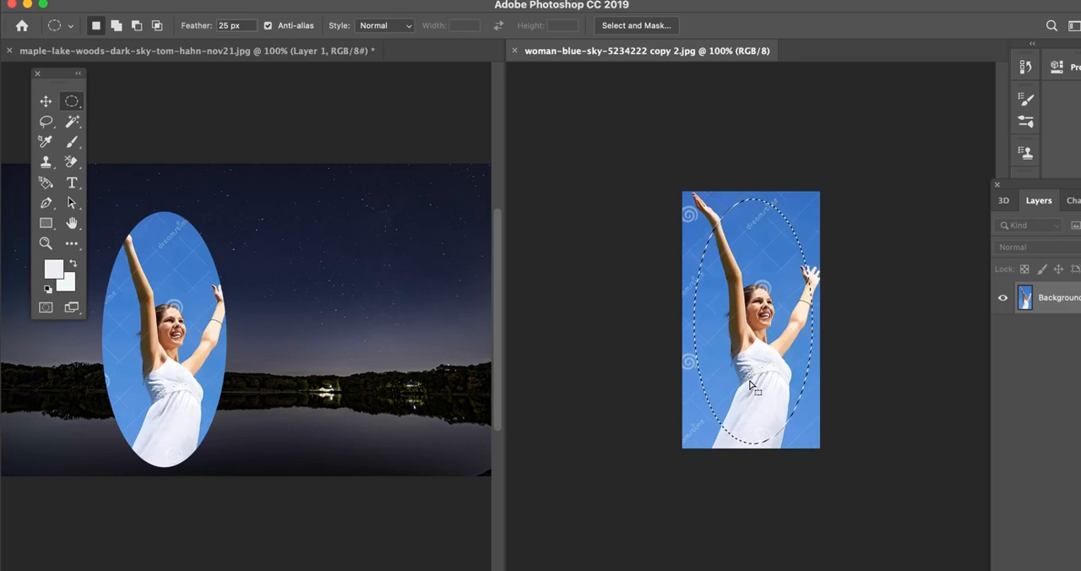
pyautogui.click(46, 100)
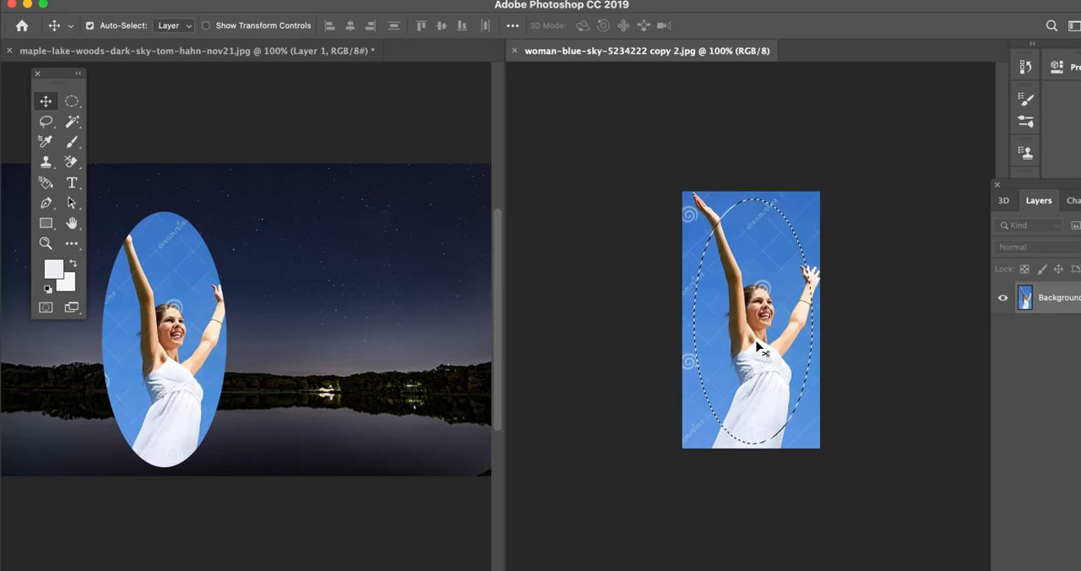
pyautogui.moveTo(762, 353); pyautogui.dragTo(322, 374)
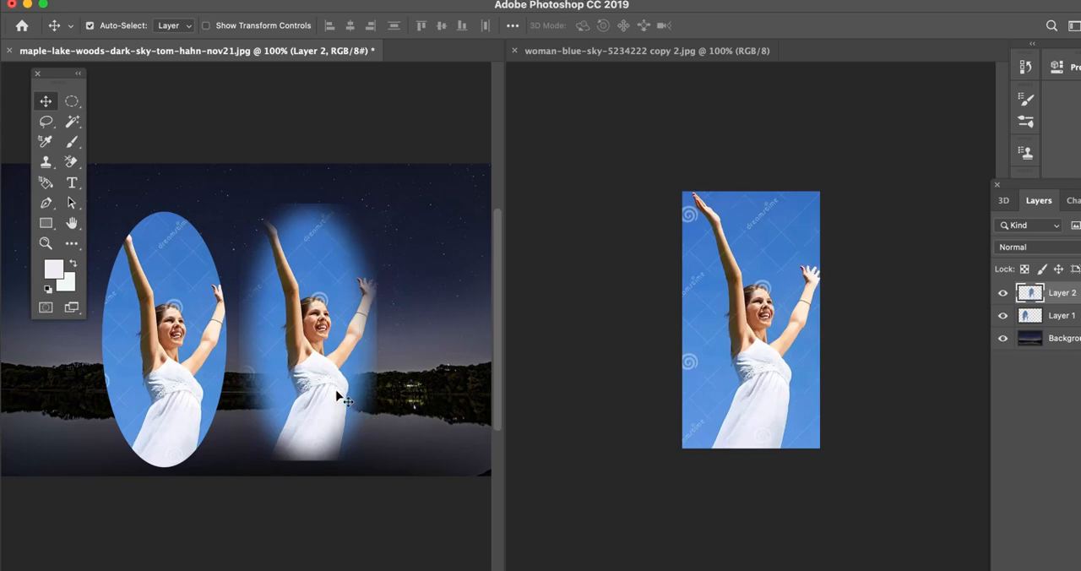
pyautogui.moveTo(344, 401); pyautogui.dragTo(236, 394)
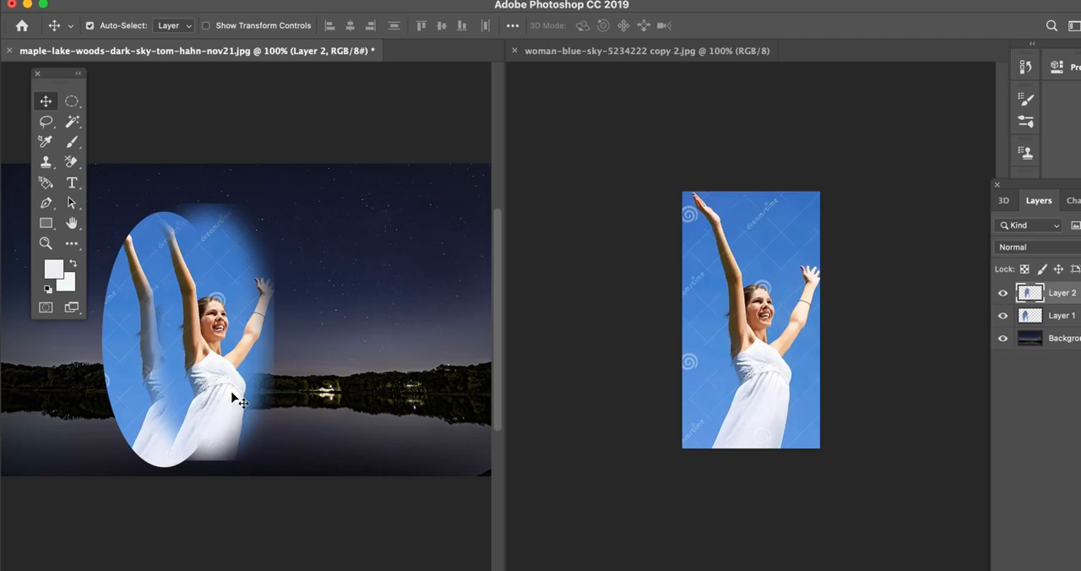
# Load the Magnetic Lasso 24 pixels preset and set its feather to 25 px.
pyautogui.click(46, 125)
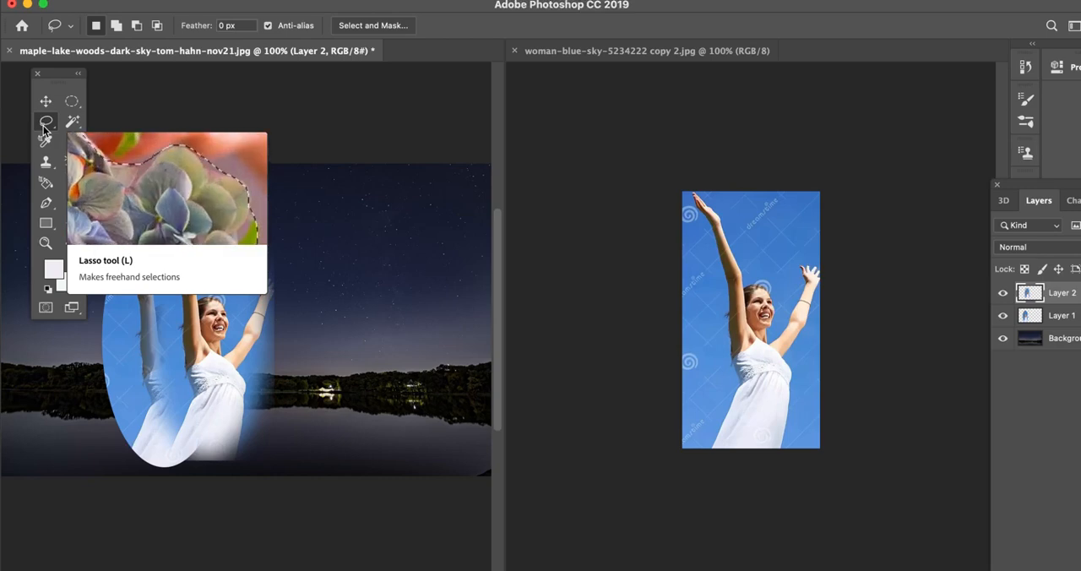
pyautogui.click(72, 28)
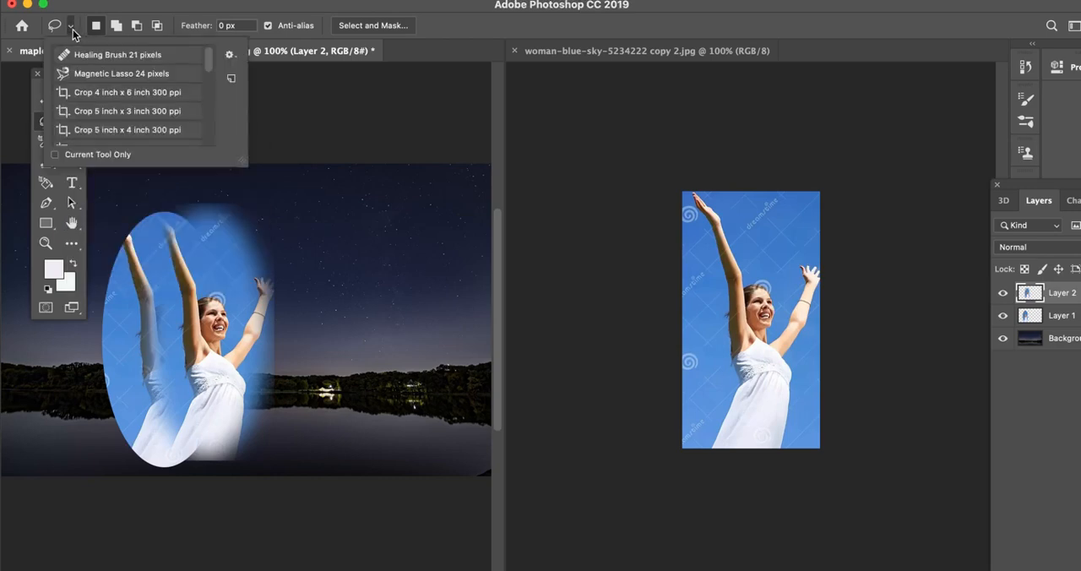
pyautogui.click(92, 82)
pyautogui.click(735, 415)
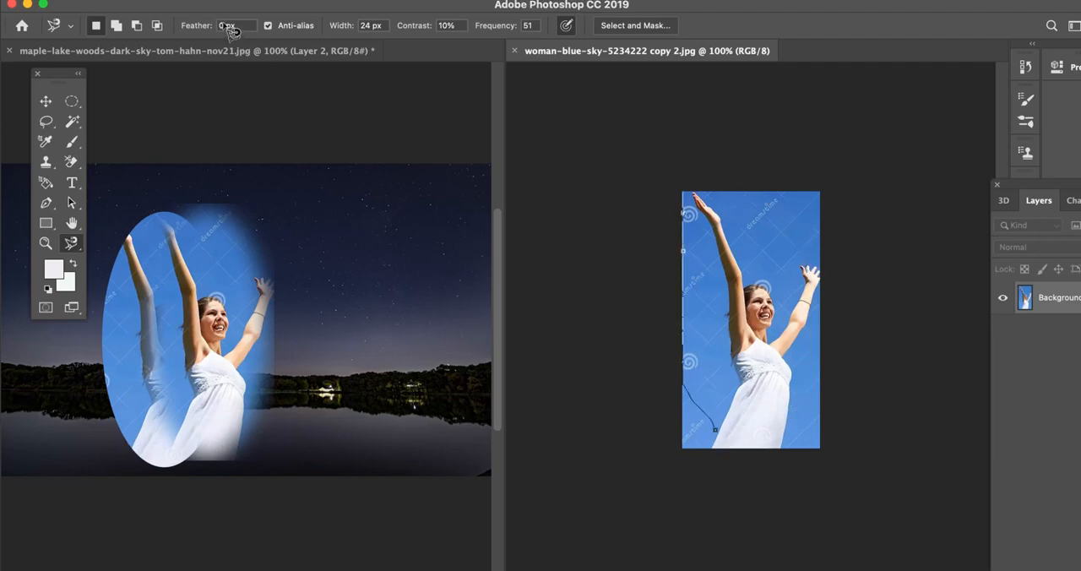
pyautogui.press('Escape')
pyautogui.moveTo(227, 27); pyautogui.dragTo(214, 28)
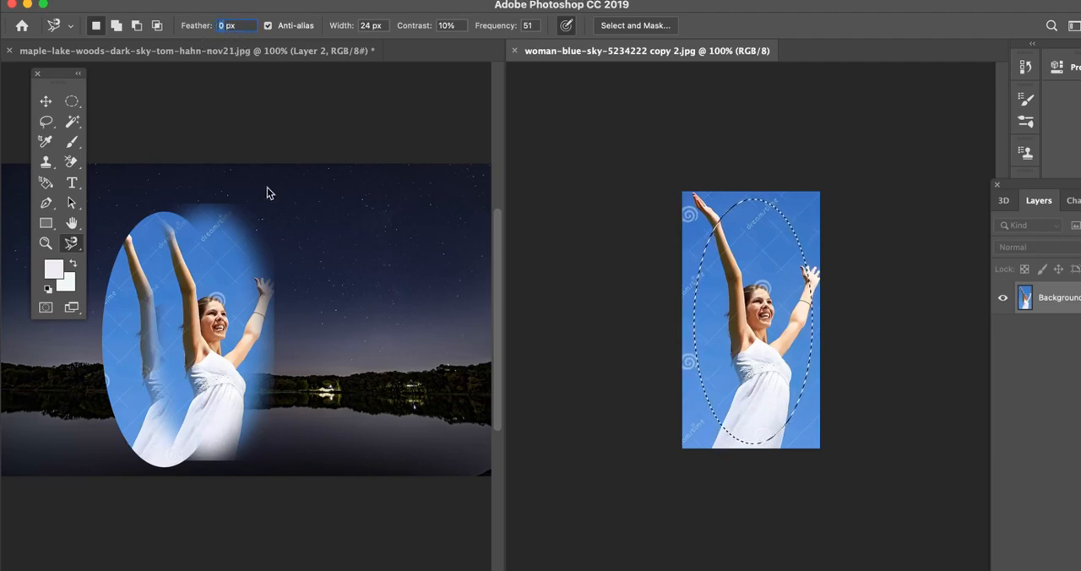
pyautogui.write('25')
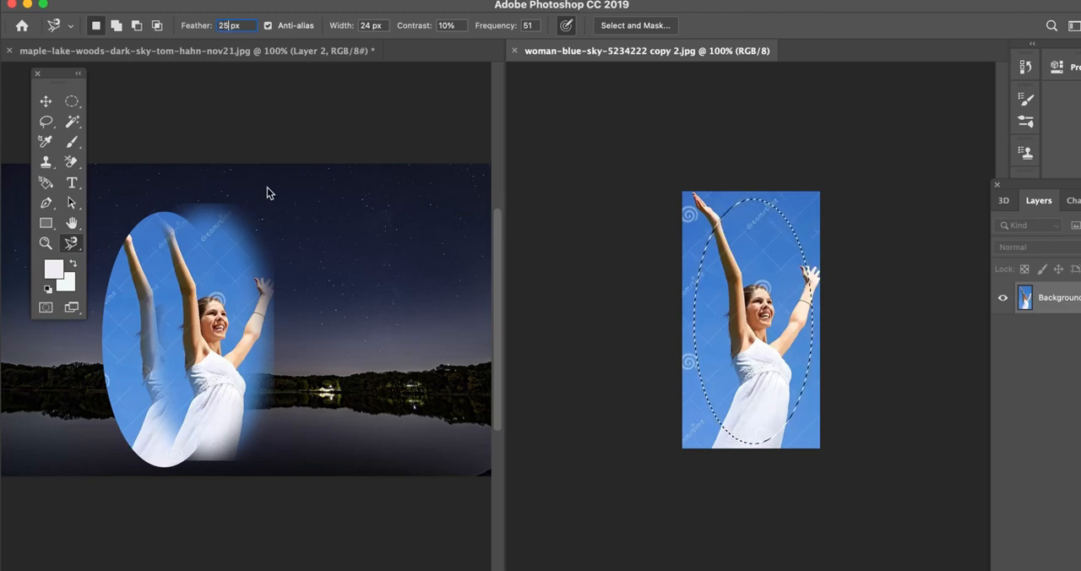
pyautogui.press('Return')
# Trace the woman's outline with the Magnetic Lasso and copy the feathered cutout onto the right part of the lake image.
pyautogui.click(715, 445)
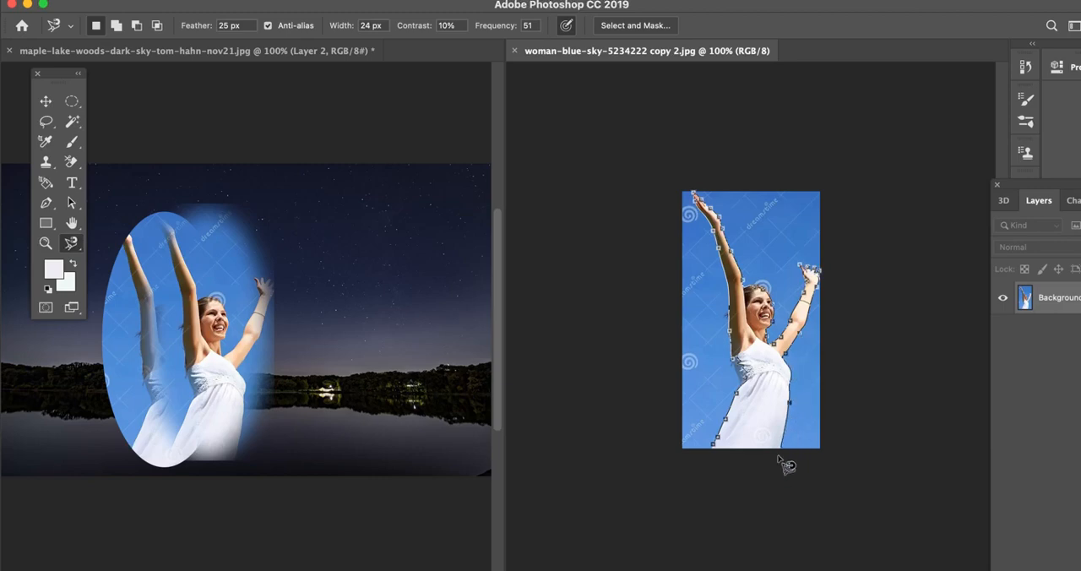
pyautogui.doubleClick(723, 456)
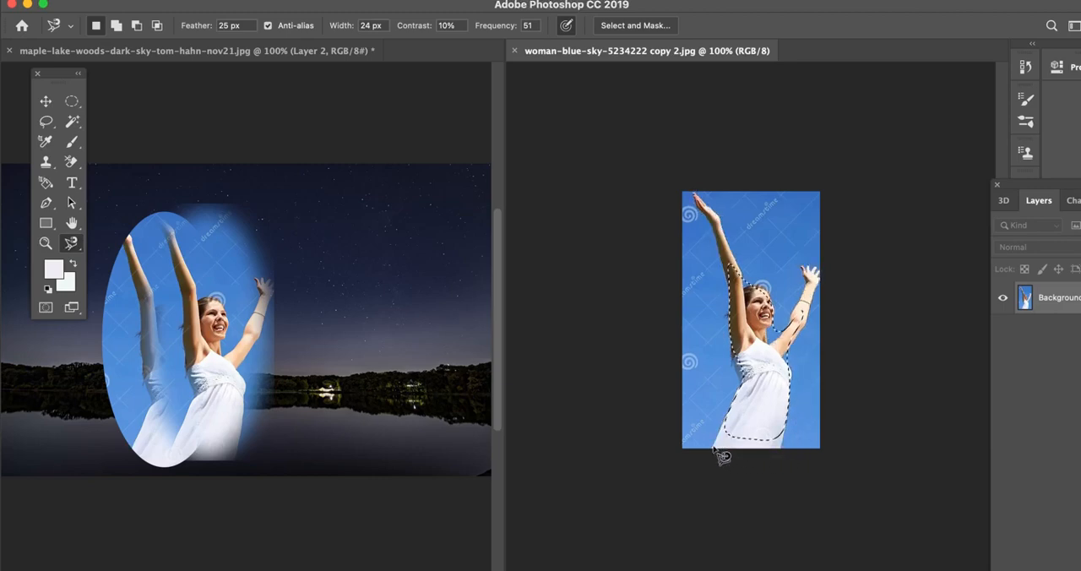
pyautogui.click(45, 102)
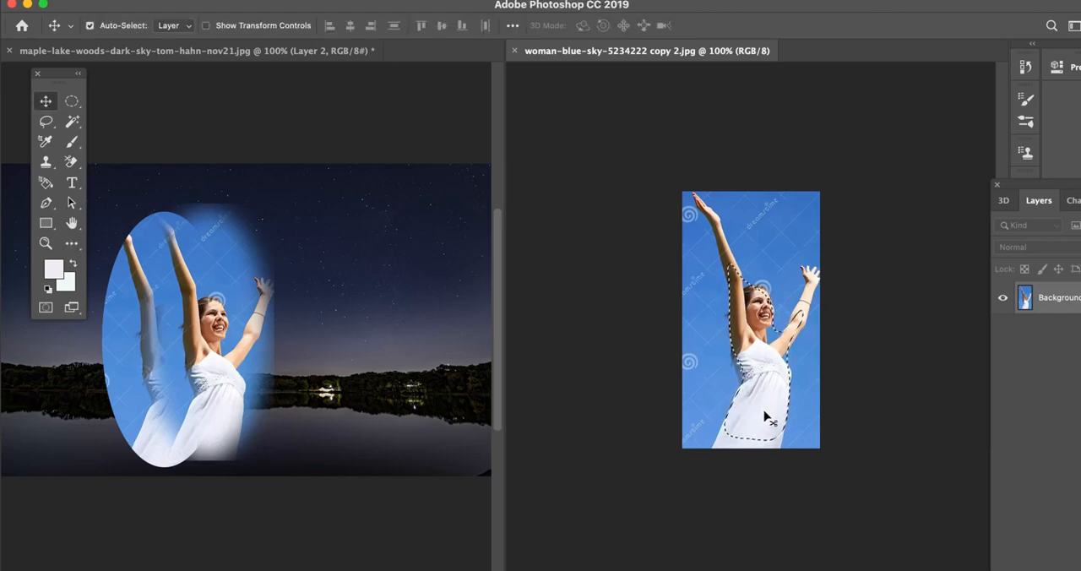
pyautogui.moveTo(766, 416); pyautogui.dragTo(379, 426)
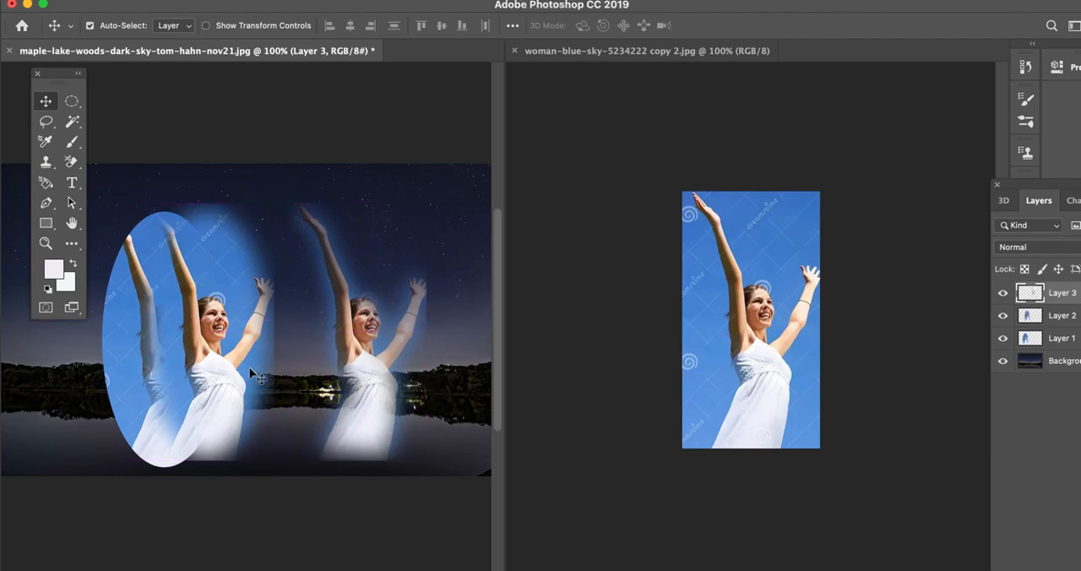
# Spread the cutouts apart: feathered ellipse down to the bottom edge, hard-edged ellipse to the upper left, traced woman slightly right.
pyautogui.moveTo(145, 306); pyautogui.dragTo(198, 450)
pyautogui.moveTo(150, 283); pyautogui.dragTo(127, 235)
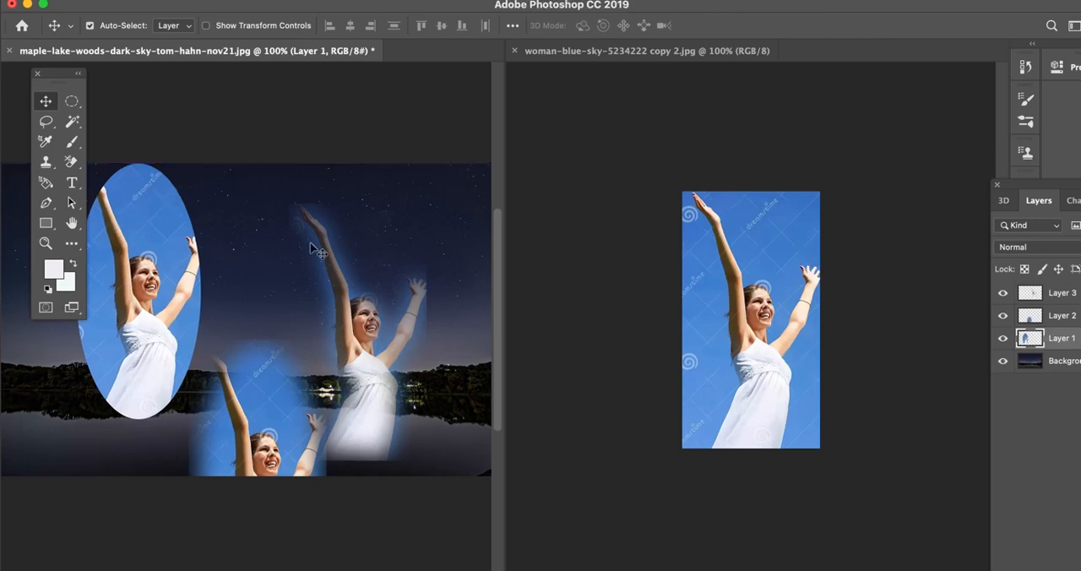
pyautogui.moveTo(361, 330); pyautogui.dragTo(392, 301)
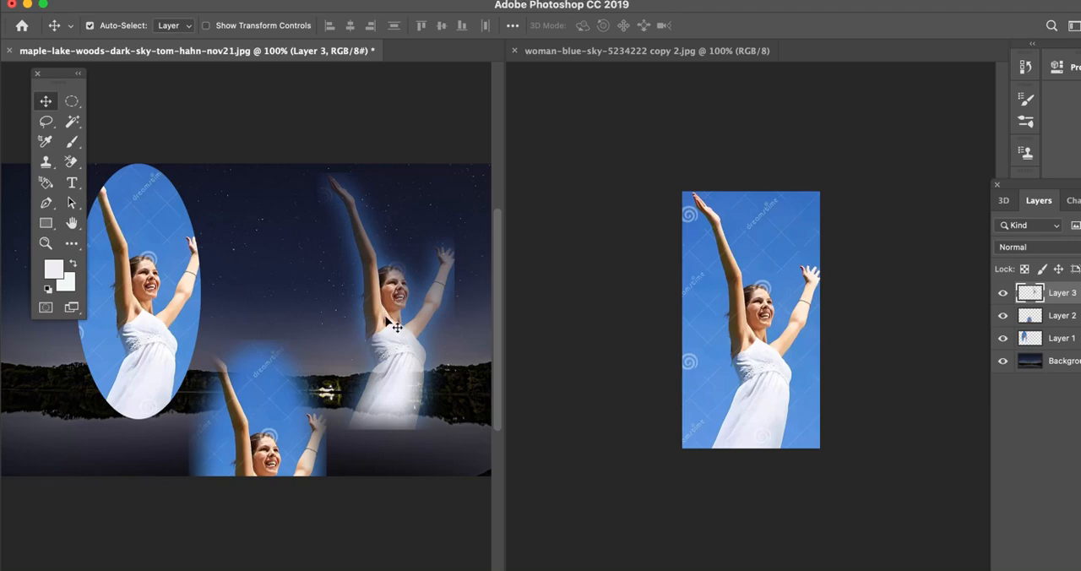
pyautogui.moveTo(396, 327); pyautogui.dragTo(398, 363)
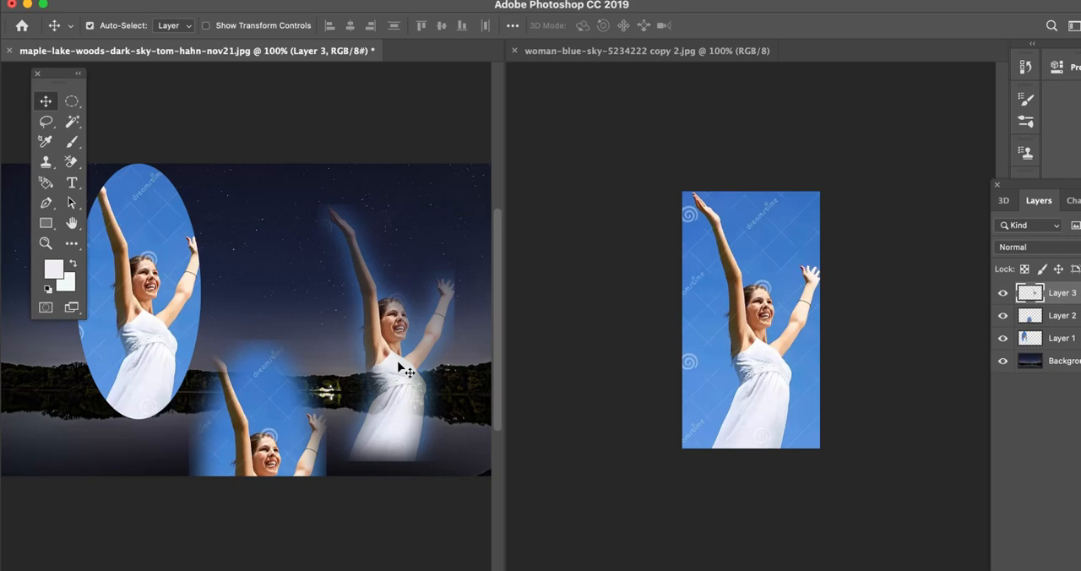
# Scale the traced cutout of the woman proportionally to about 68% with Free Transform and place it higher in the night sky.
pyautogui.press('super')
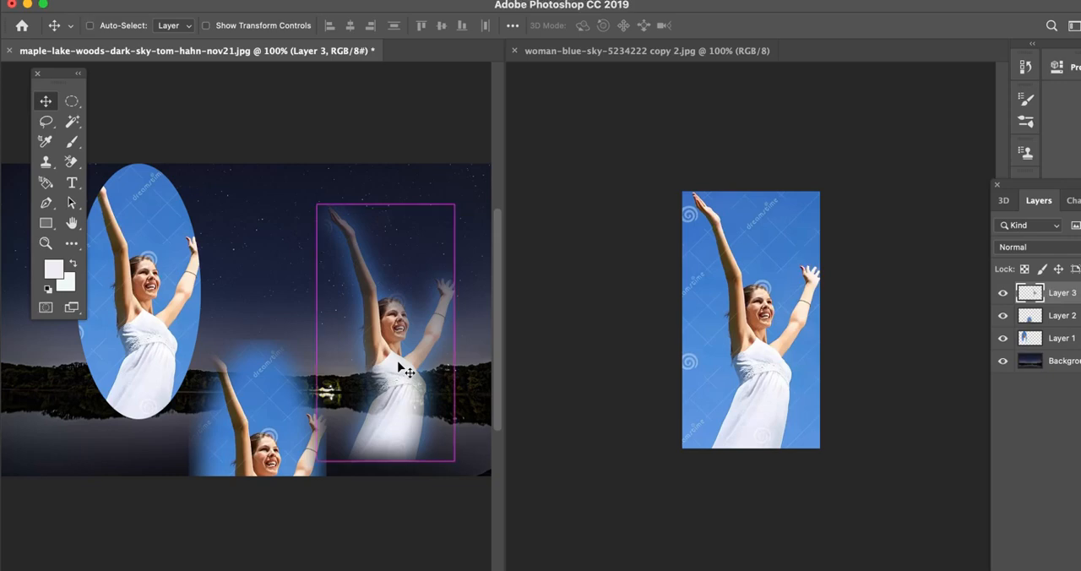
pyautogui.press('super+t')
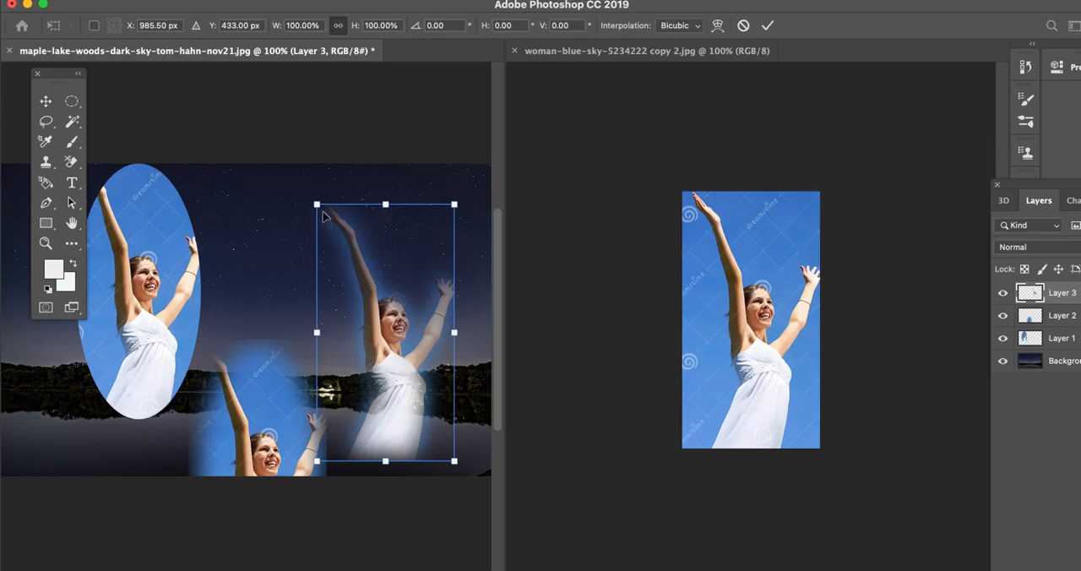
pyautogui.moveTo(322, 211)
pyautogui.mouseDown()
pyautogui.moveTo(415, 357)
pyautogui.moveTo(384, 244)
pyautogui.moveTo(321, 213)
pyautogui.moveTo(305, 218)
pyautogui.mouseUp()
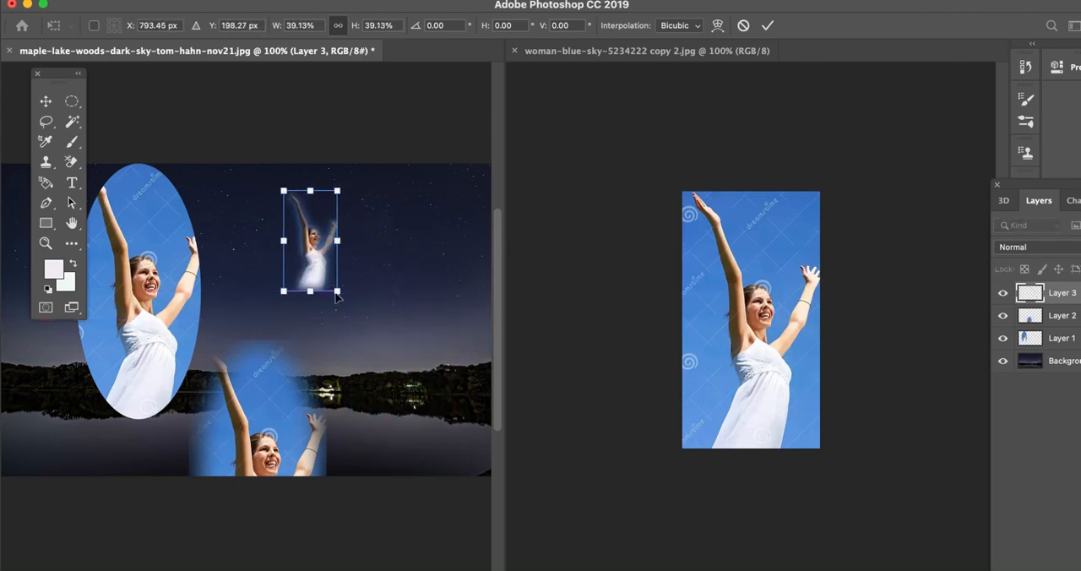
pyautogui.moveTo(339, 294); pyautogui.dragTo(401, 360)
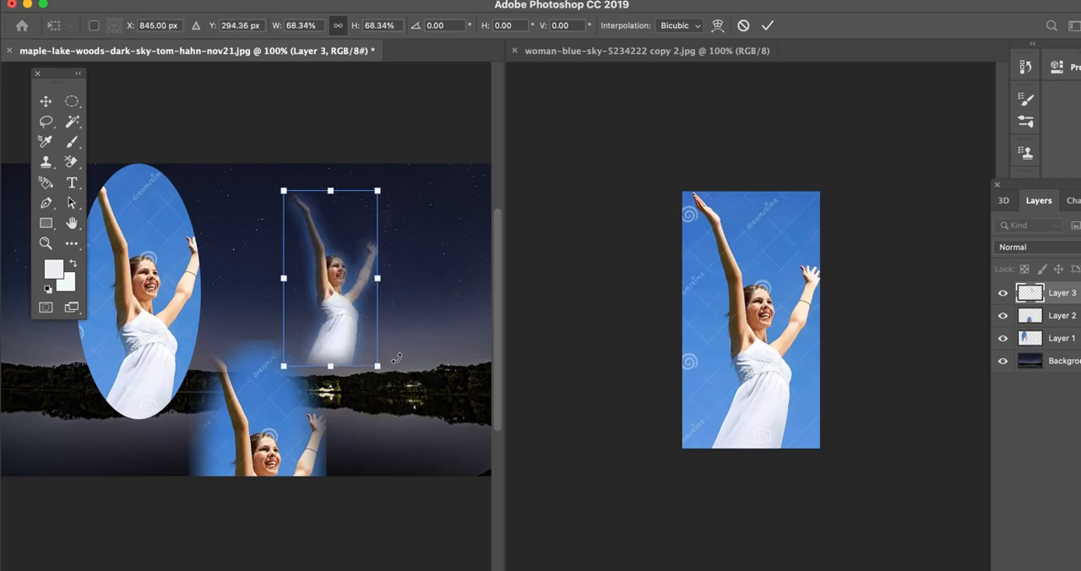